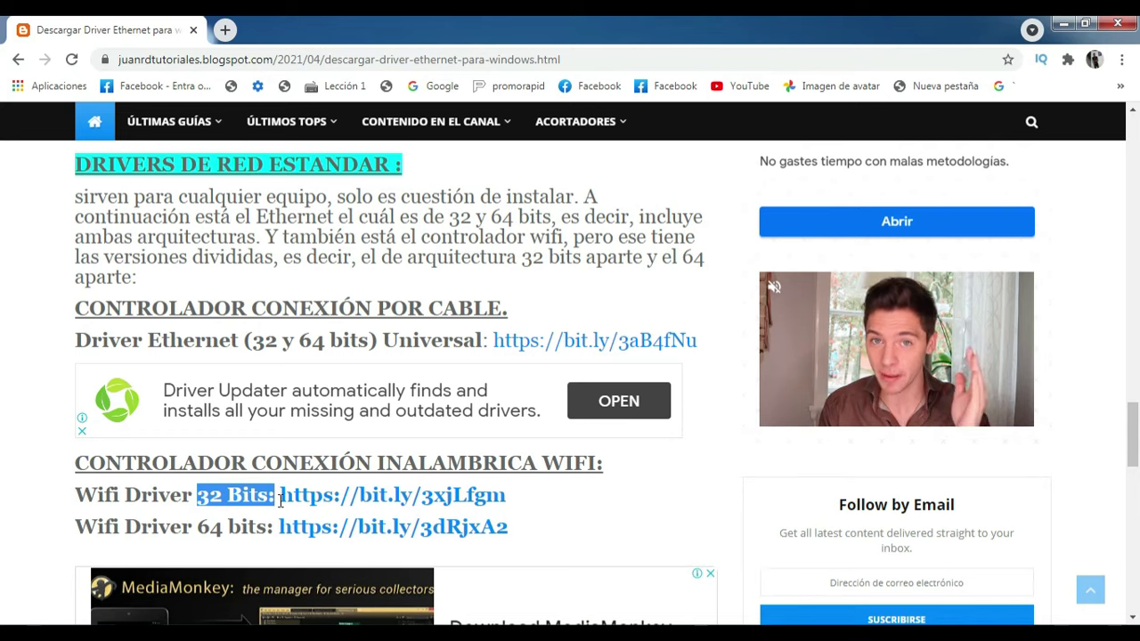
# - Download the 64-bit Wifi driver from its link in the blog's wireless controller section through the MediaFire page
pyautogui.moveTo(198, 527); pyautogui.dragTo(276, 531)
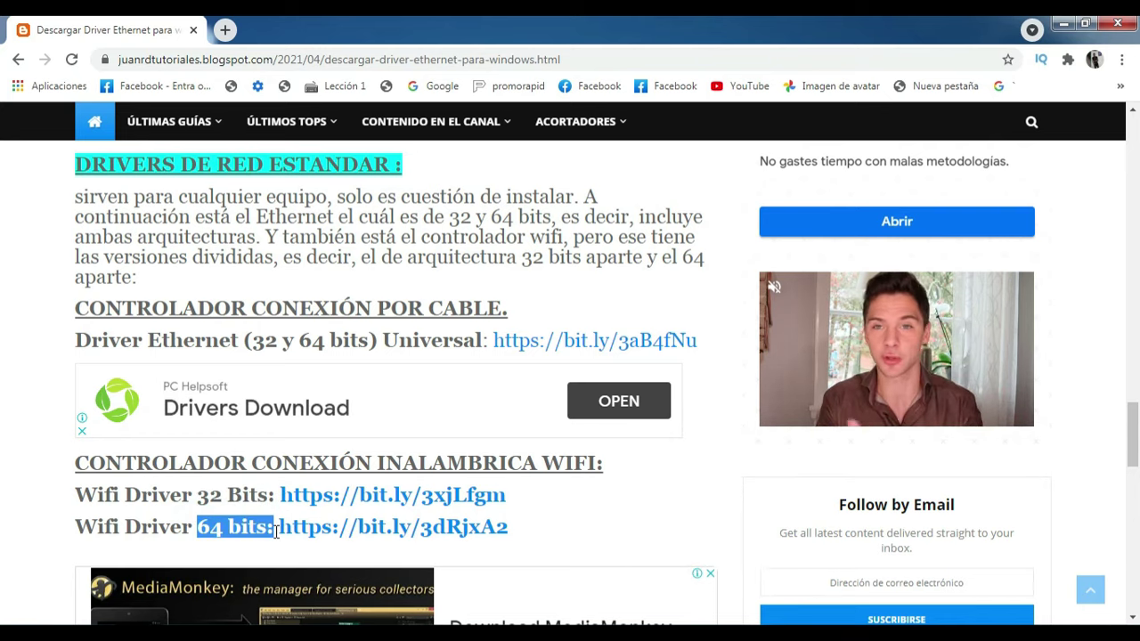
pyautogui.click(257, 529)
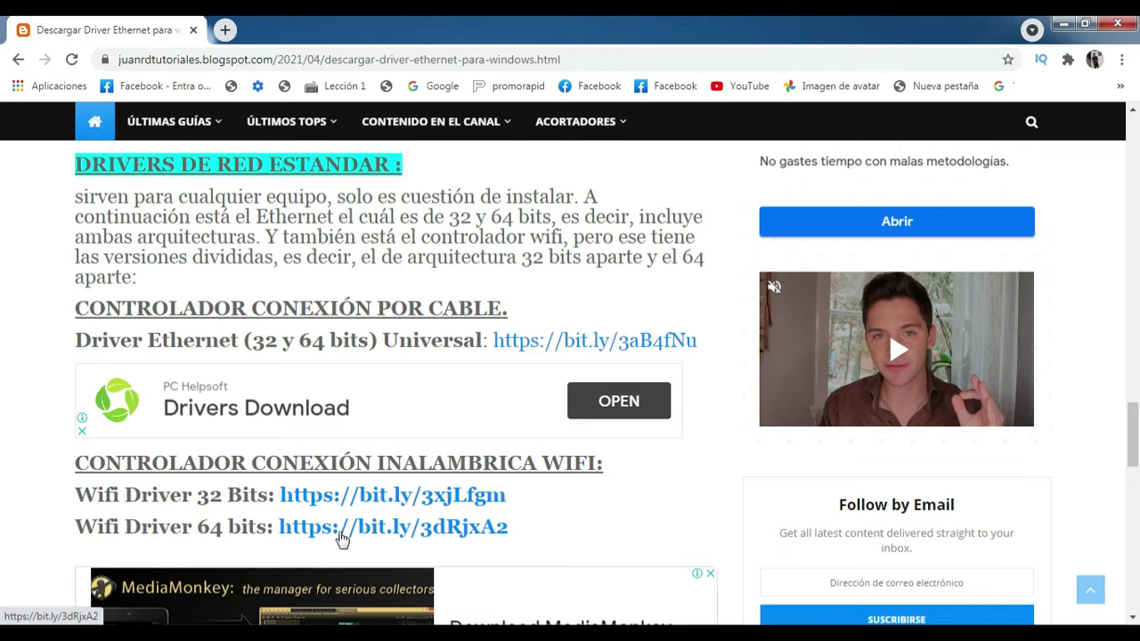
pyautogui.click(289, 534)
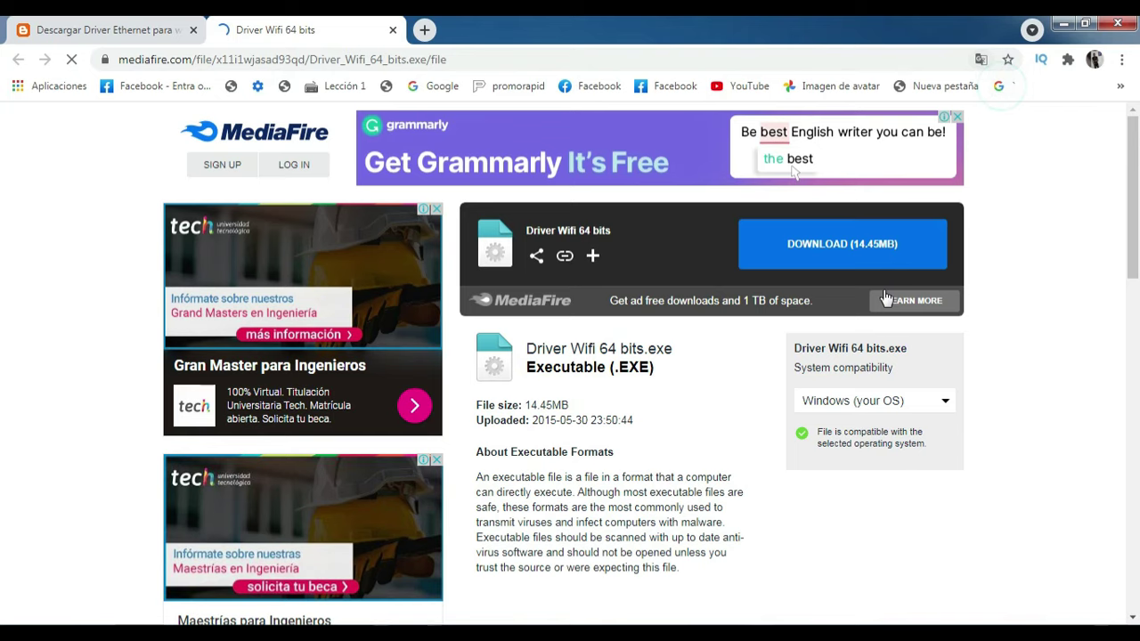
pyautogui.click(844, 247)
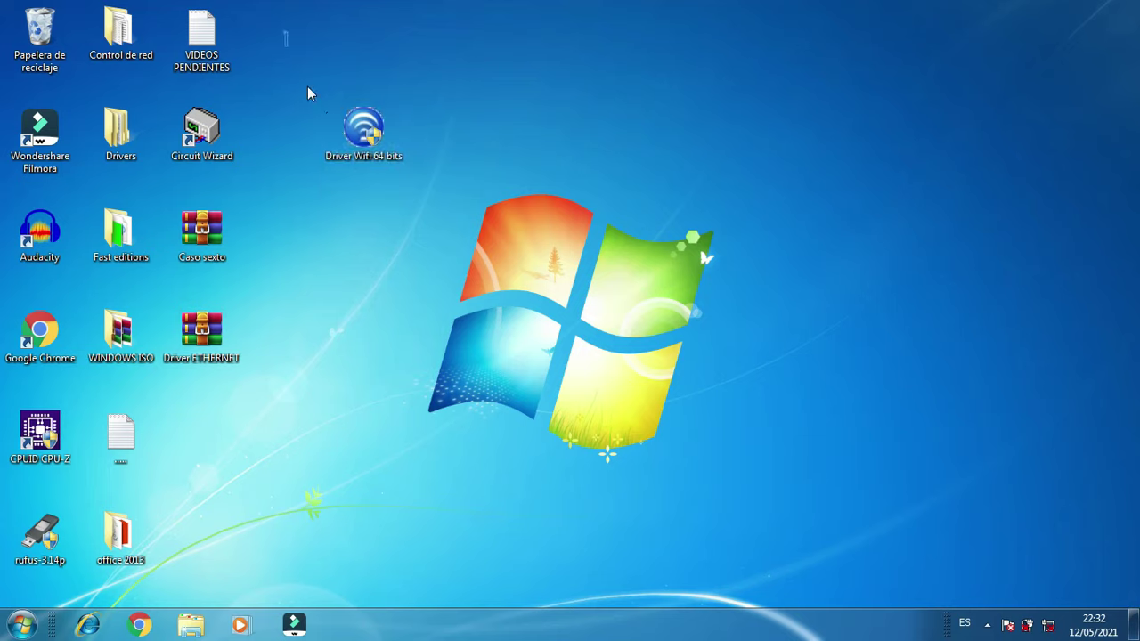
# - Run the Driver Wifi 64 bits installer from the desktop as administrator
pyautogui.moveTo(265, 13); pyautogui.dragTo(406, 213)
pyautogui.moveTo(496, 356); pyautogui.dragTo(463, 147)
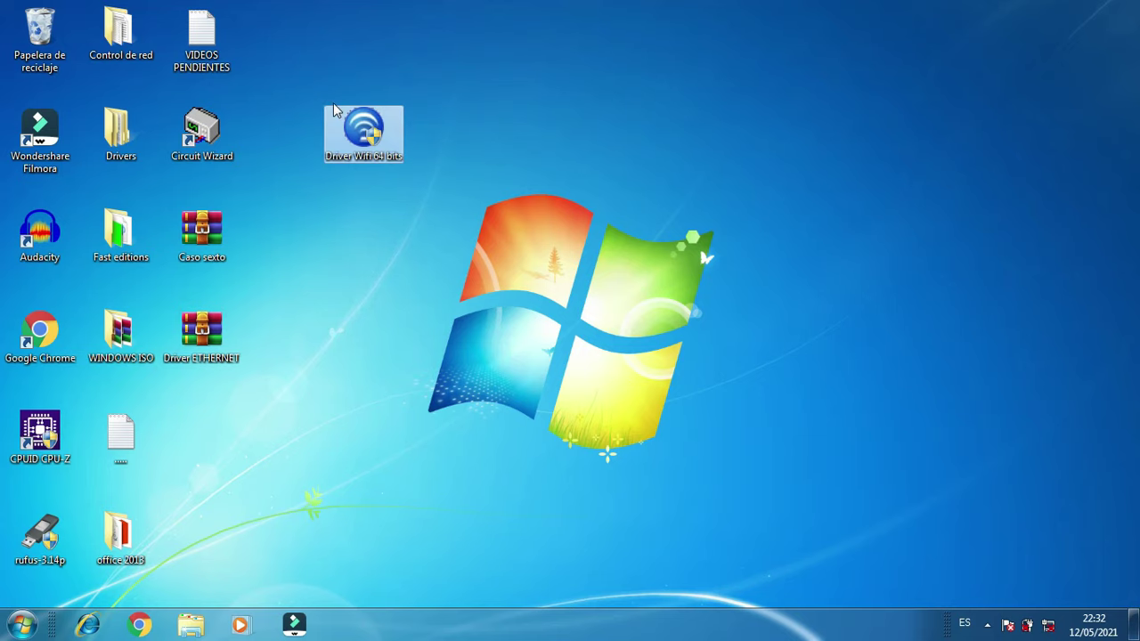
pyautogui.rightClick(352, 133)
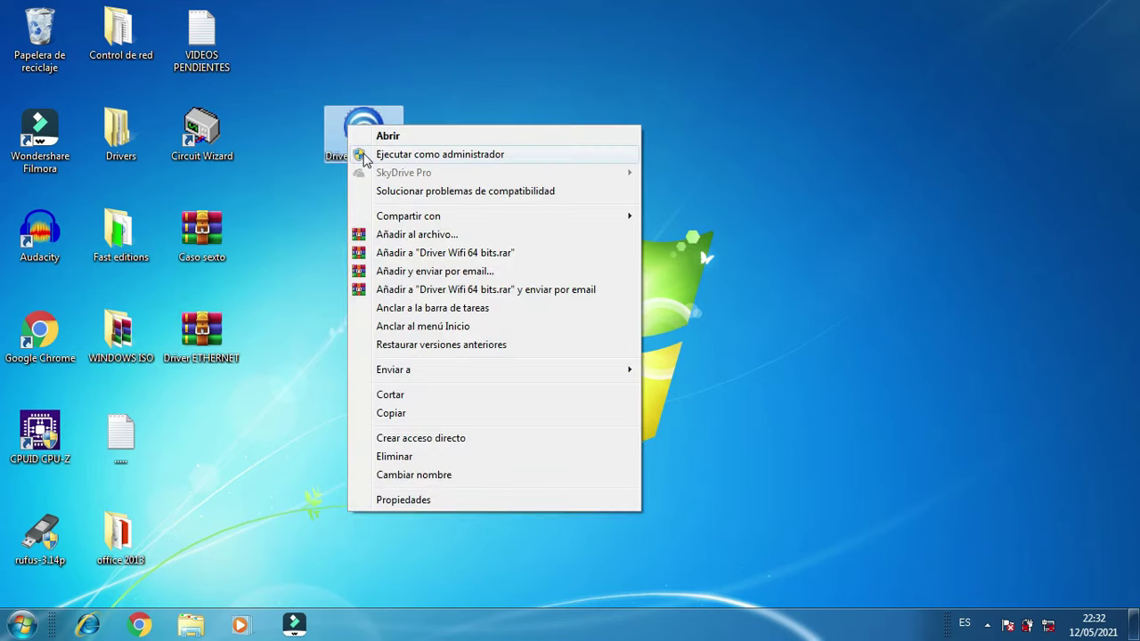
pyautogui.click(409, 154)
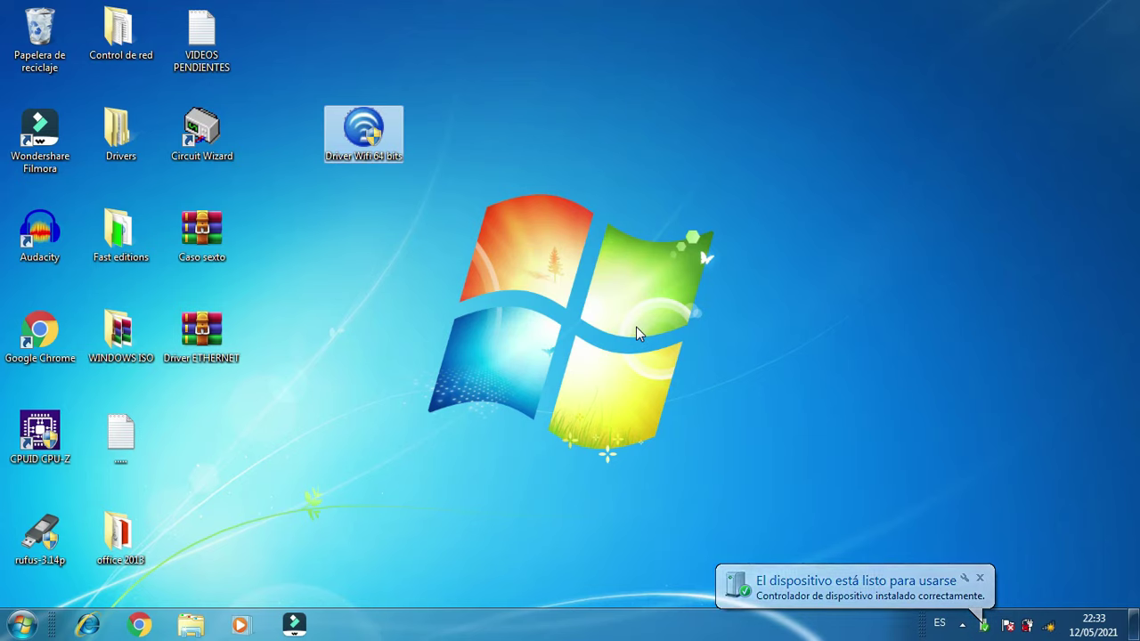
# - Connect to the first wireless network listed among the available connections
pyautogui.click(1051, 629)
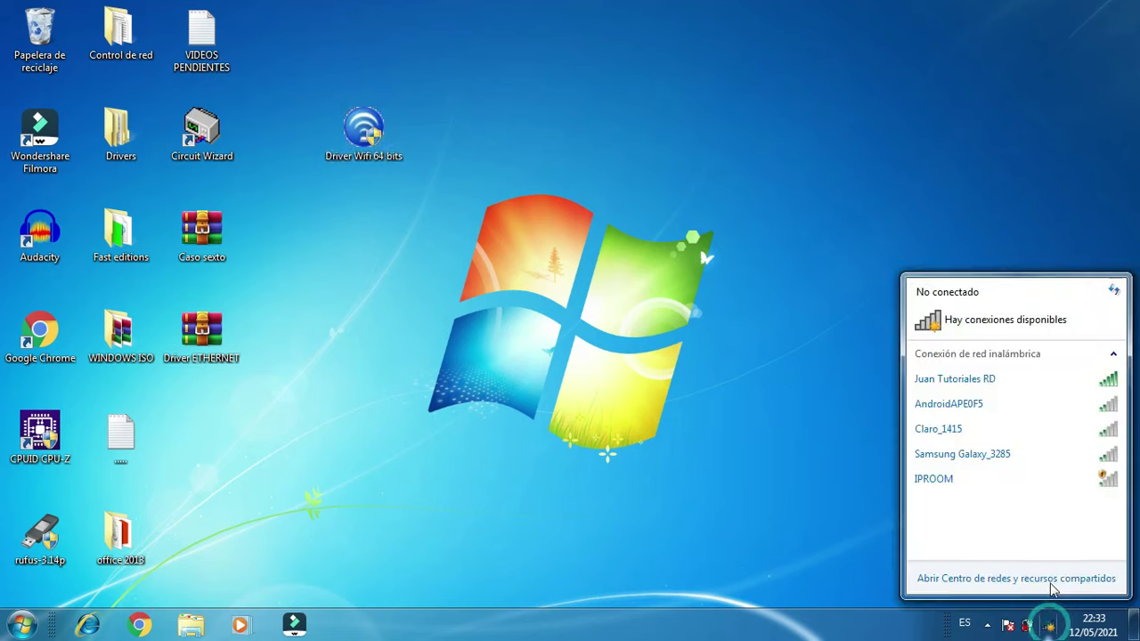
pyautogui.click(988, 378)
pyautogui.click(1062, 403)
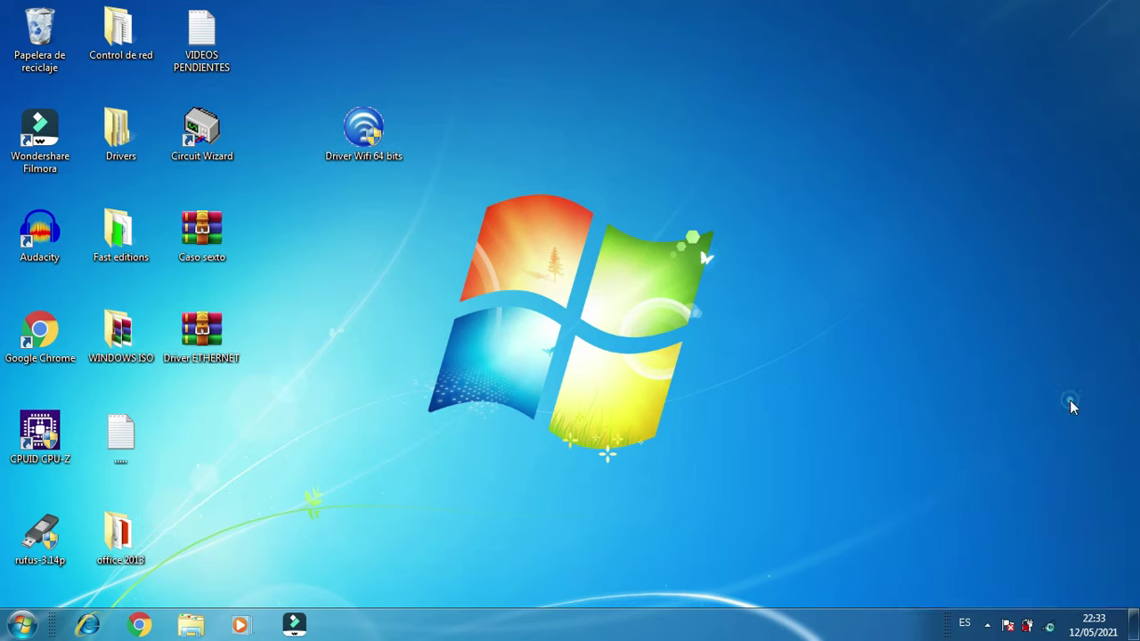
# - Open the Network and Sharing Center and show the adapter settings to check the wireless connection
pyautogui.click(1020, 585)
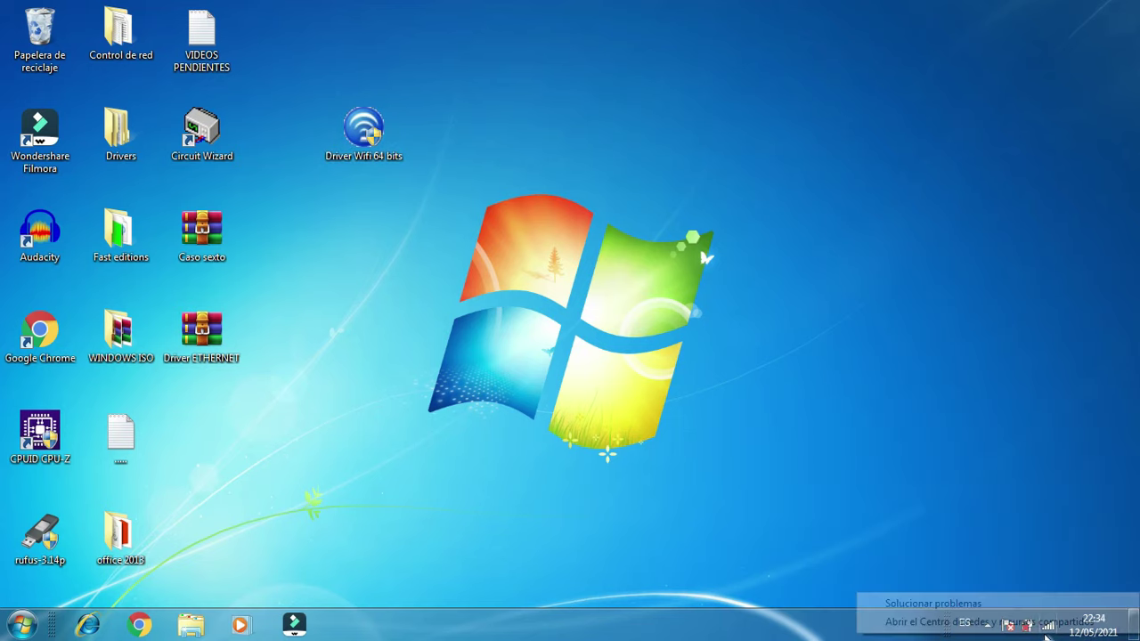
pyautogui.click(1013, 626)
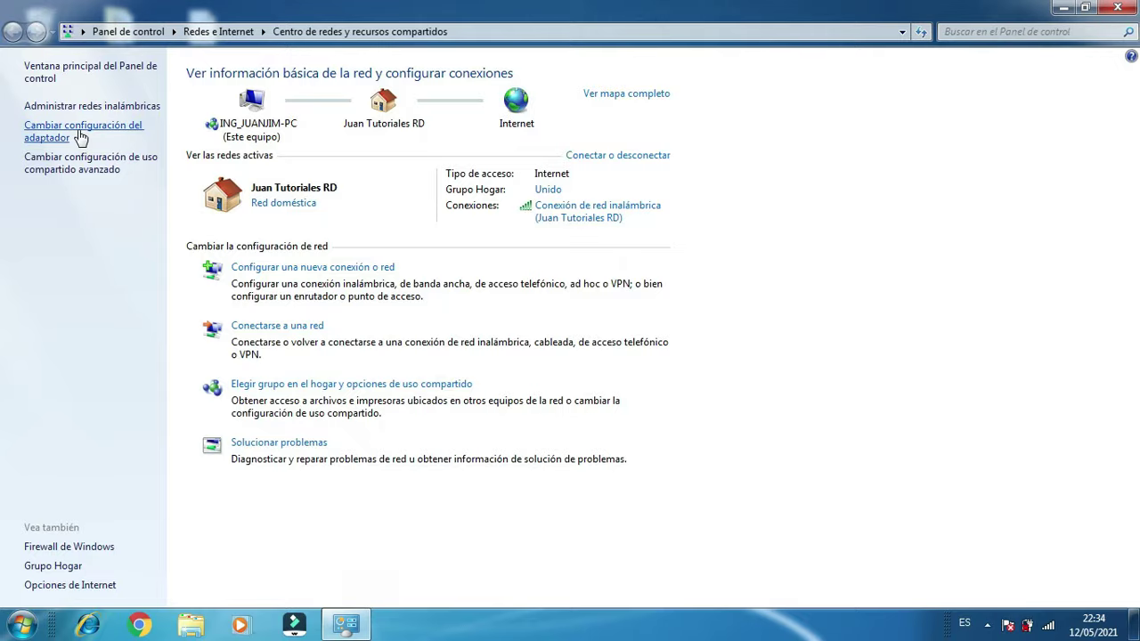
pyautogui.click(43, 133)
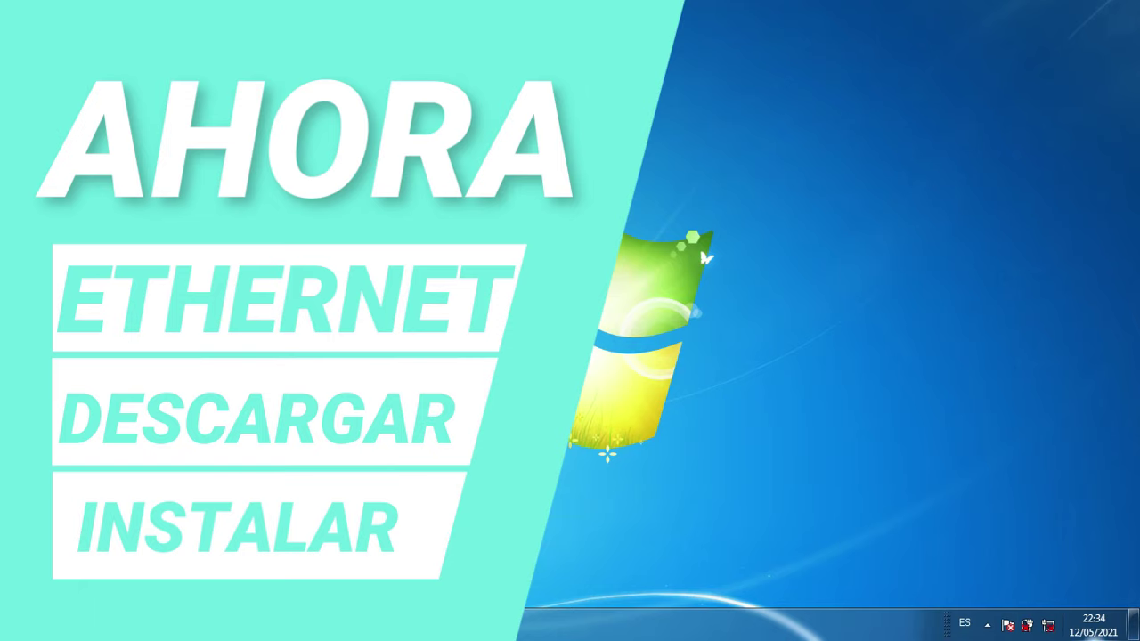
# - Check the network status for available connections before installing the Ethernet driver
pyautogui.moveTo(1048, 625)
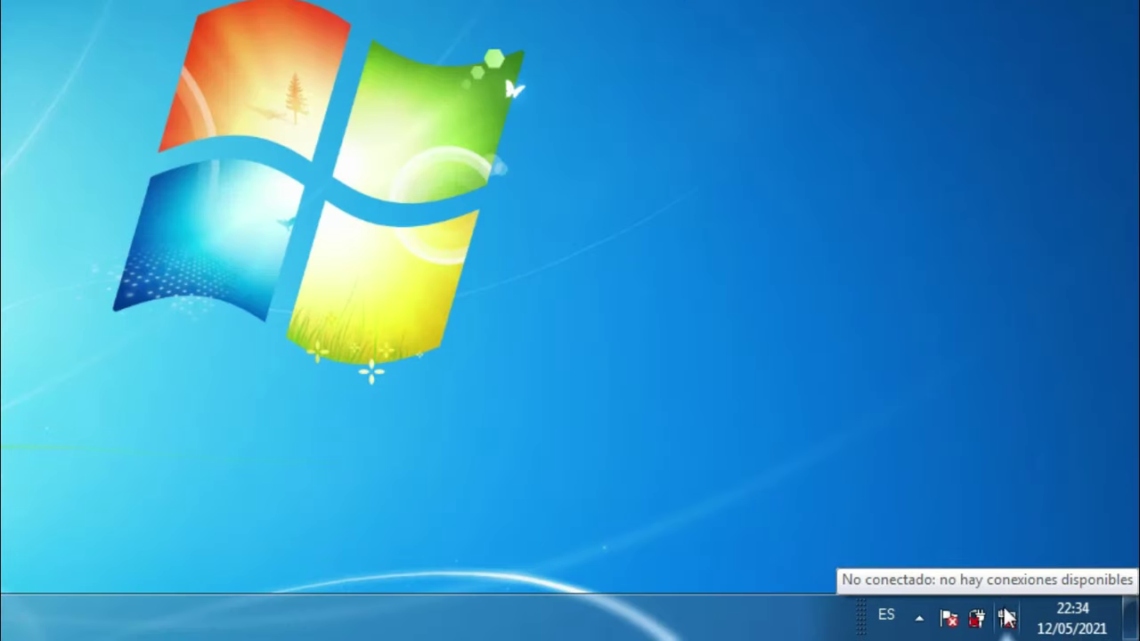
pyautogui.click(1007, 616)
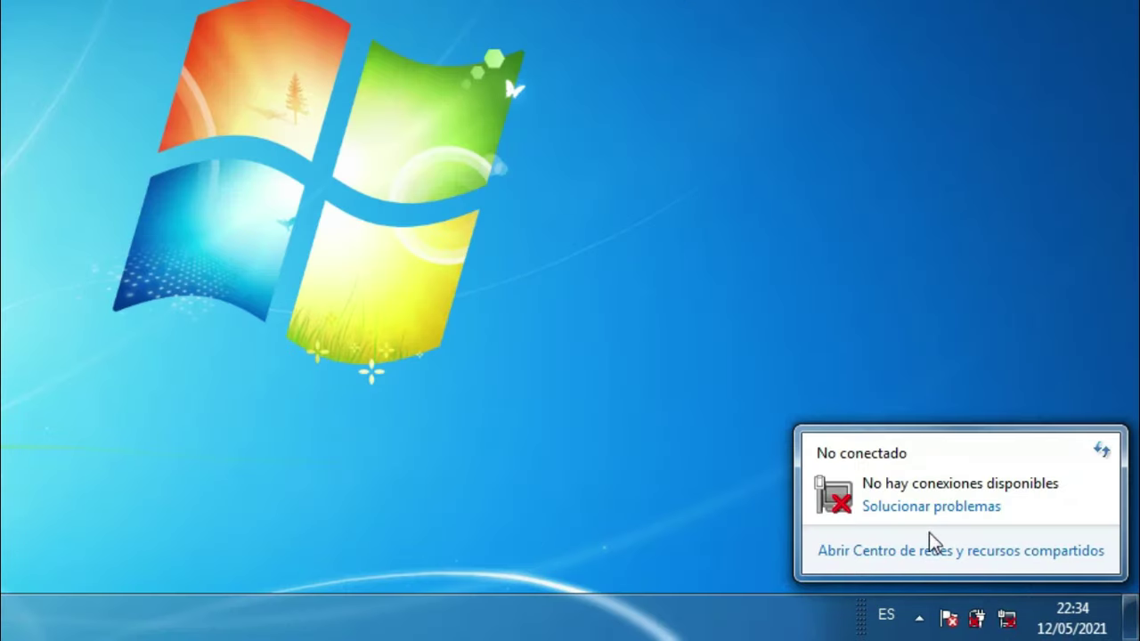
pyautogui.click(672, 354)
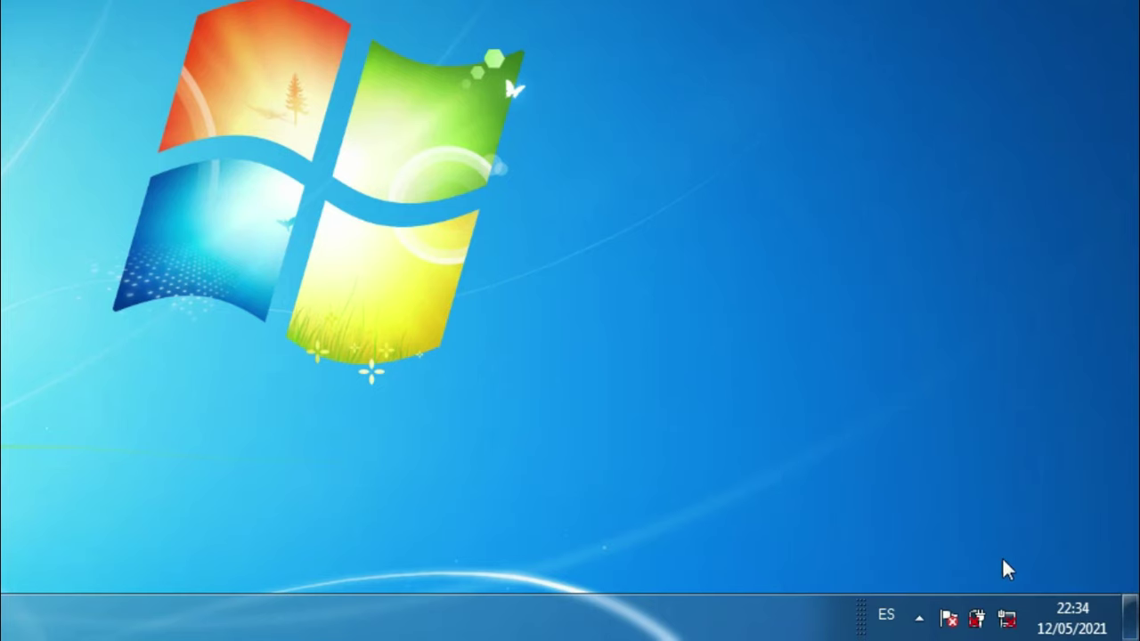
# - Inspect the adapter list through the Network and Sharing Center and close the window
pyautogui.rightClick(1006, 616)
pyautogui.click(986, 590)
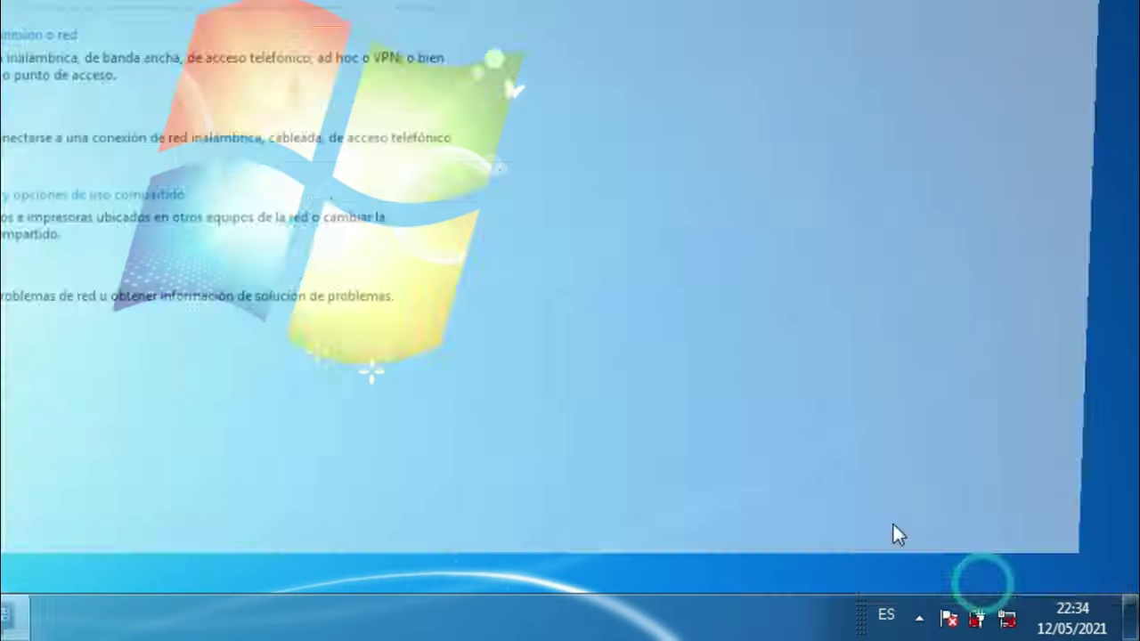
pyautogui.click(76, 114)
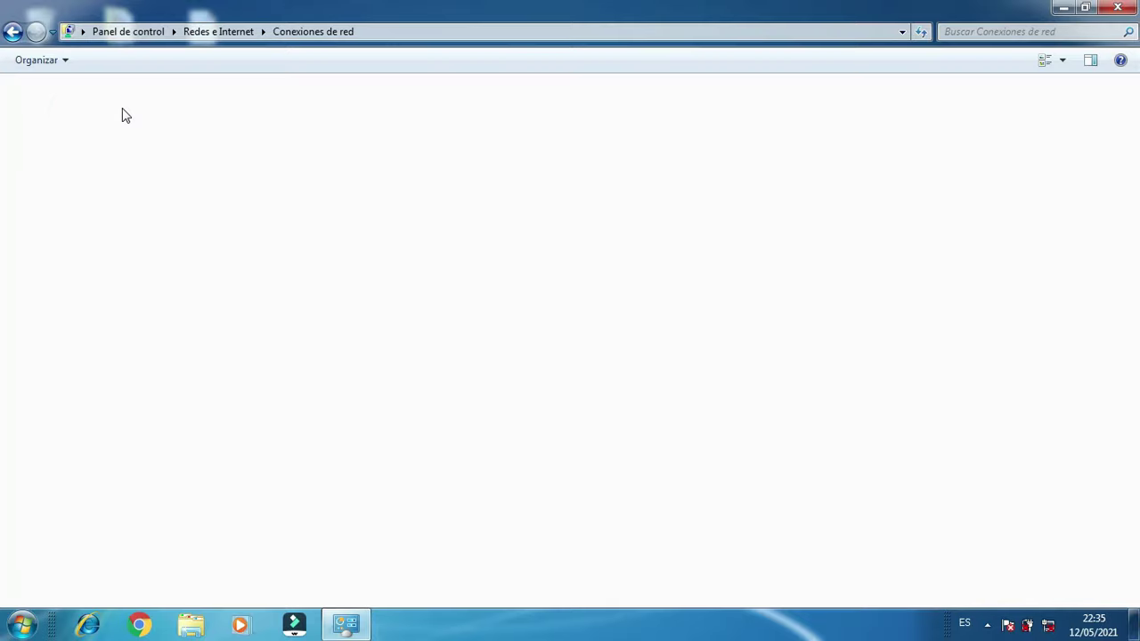
pyautogui.click(1120, 7)
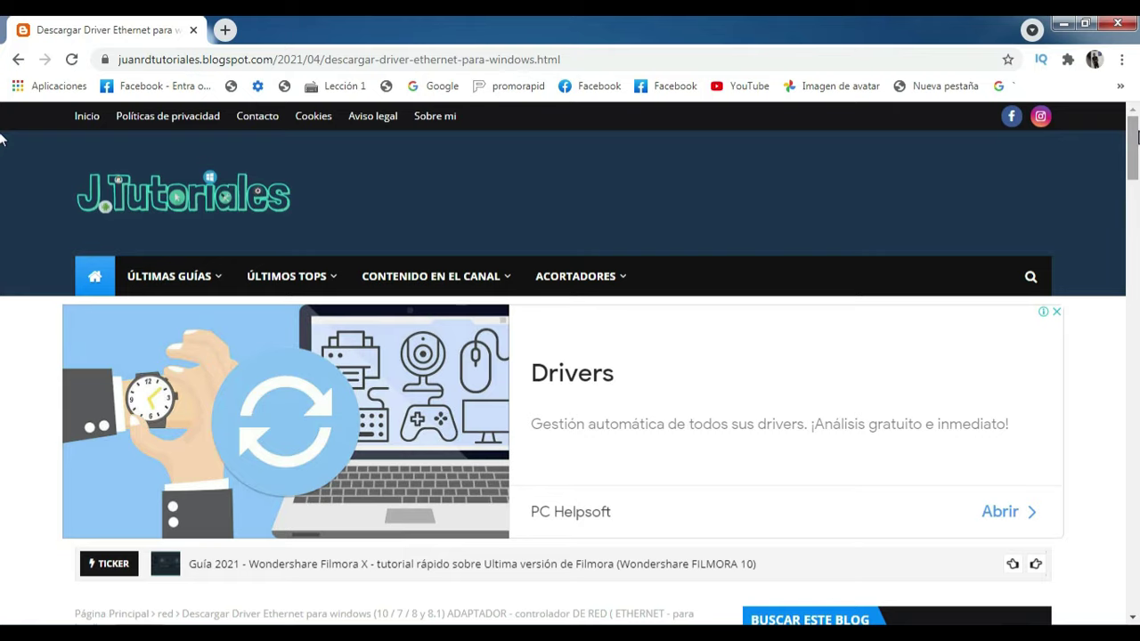
# - Download Driver ETHERNET.rar through the universal 32 and 64-bit link in the blog's cable connection section
pyautogui.scroll(-15, 2, 138)
pyautogui.scroll(-10, 2, 351)
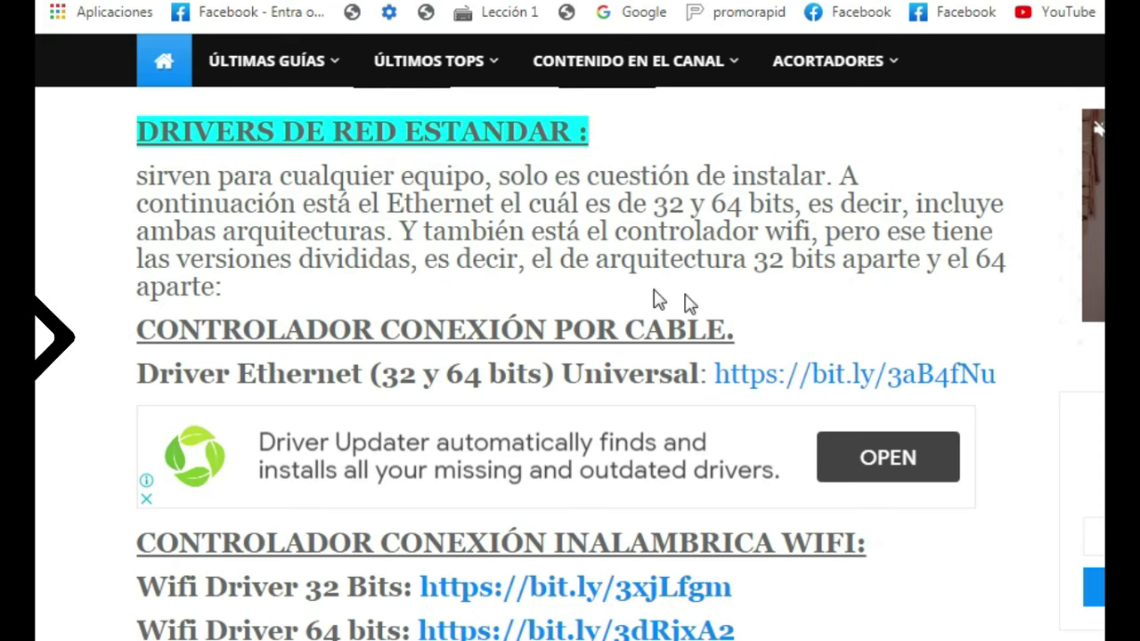
pyautogui.moveTo(75, 316); pyautogui.dragTo(509, 308)
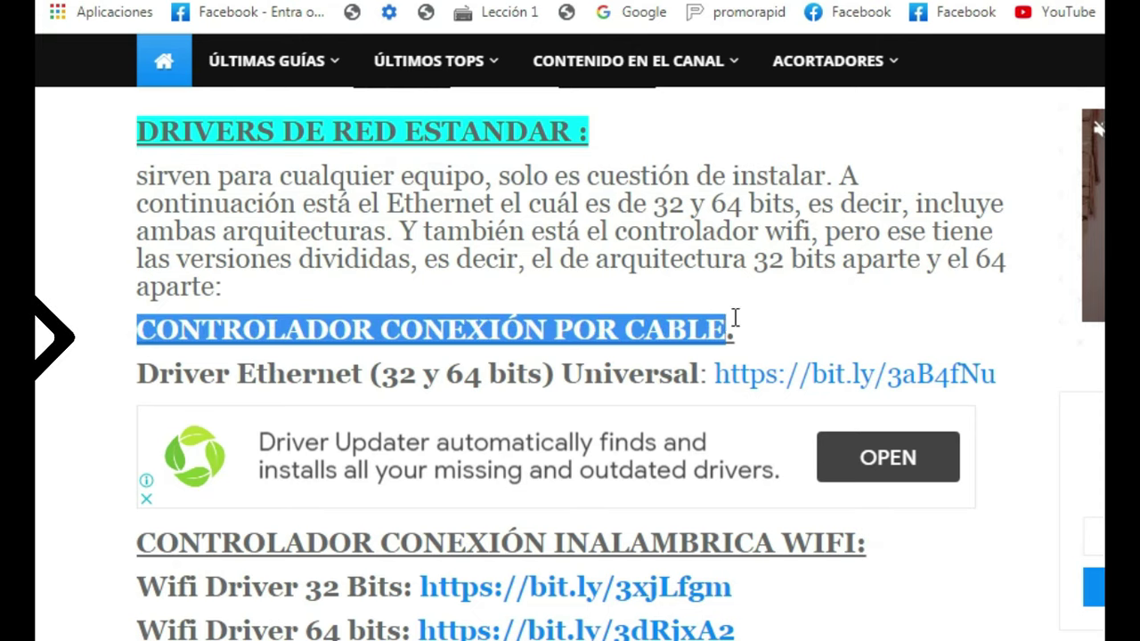
pyautogui.click(752, 319)
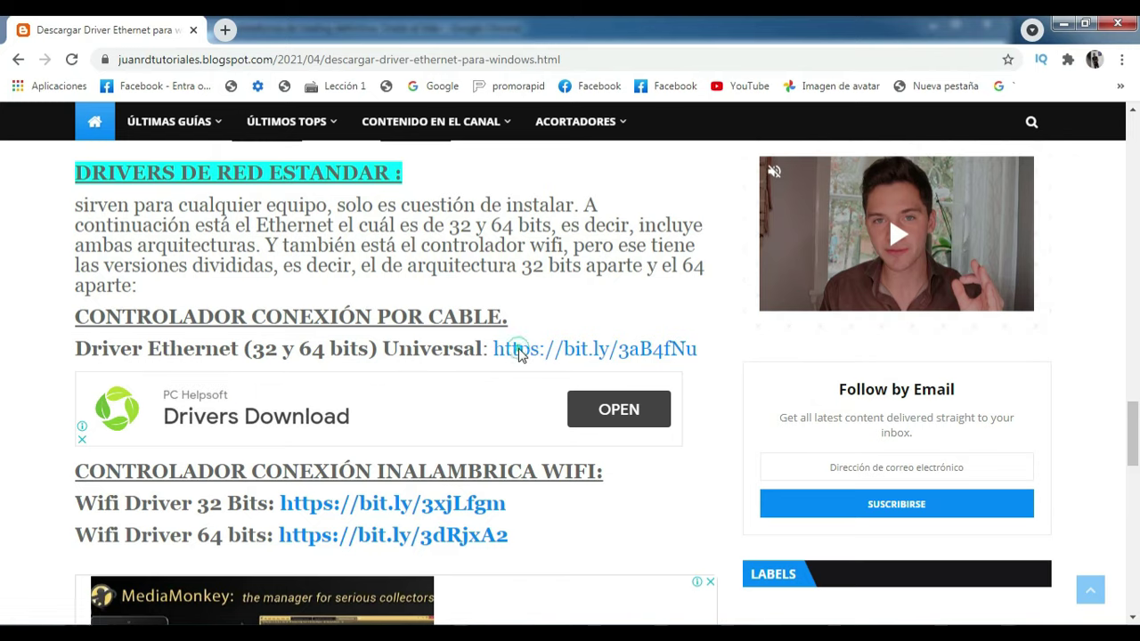
pyautogui.click(519, 352)
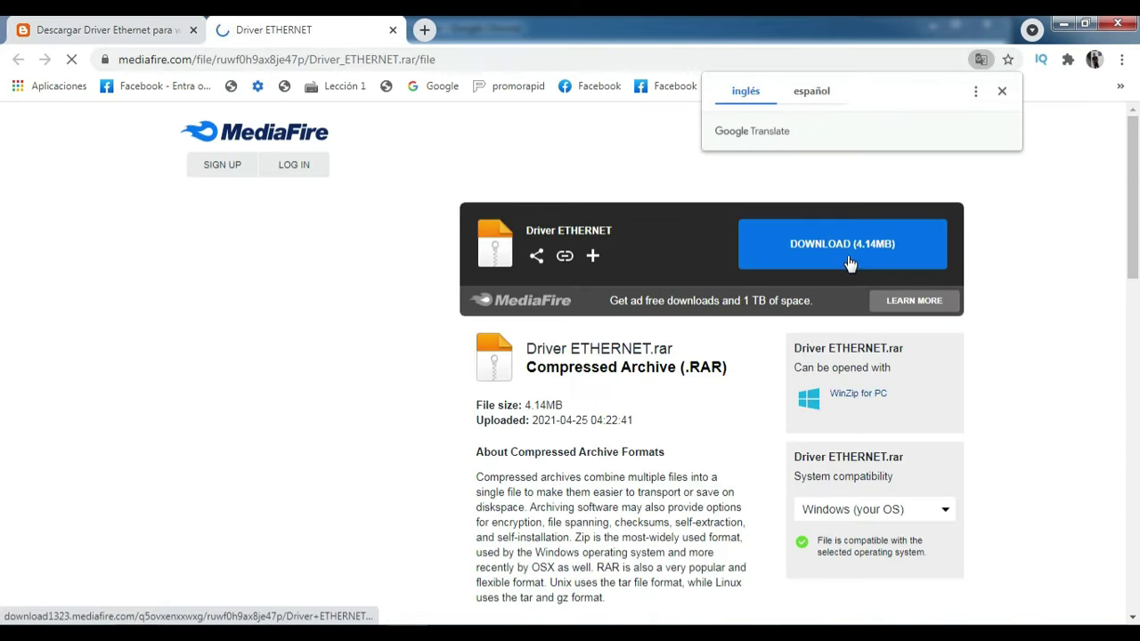
pyautogui.click(840, 254)
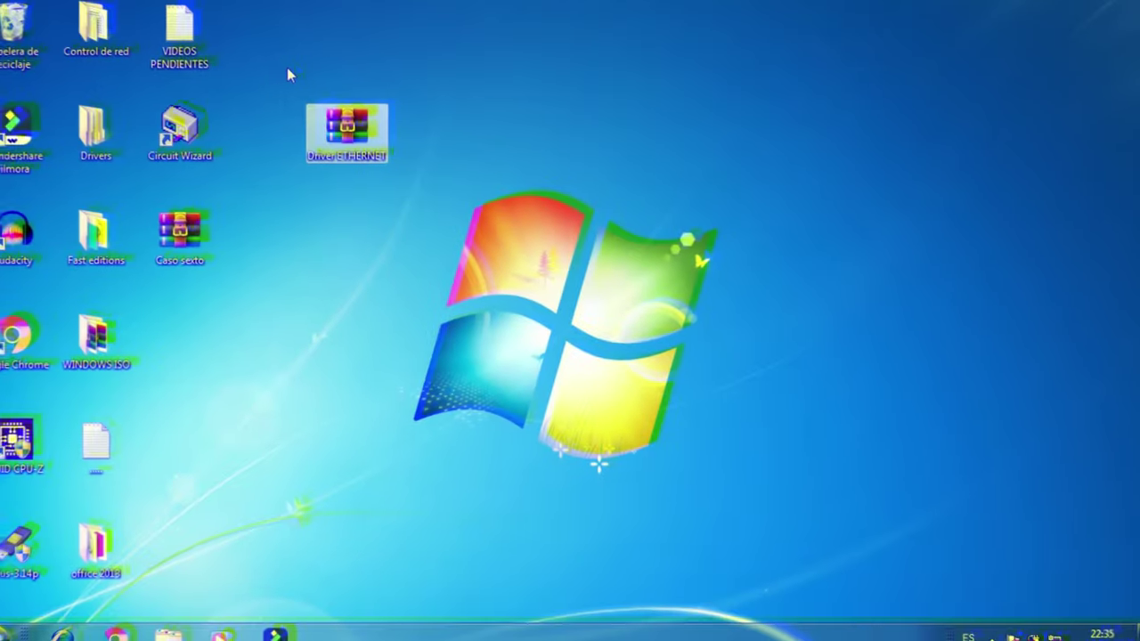
# - Extract the Driver ETHERNET archive directly onto the desktop and open the extracted ETHERNET CONTROLLER folder maximized
pyautogui.moveTo(293, 67); pyautogui.dragTo(356, 131)
pyautogui.rightClick(359, 132)
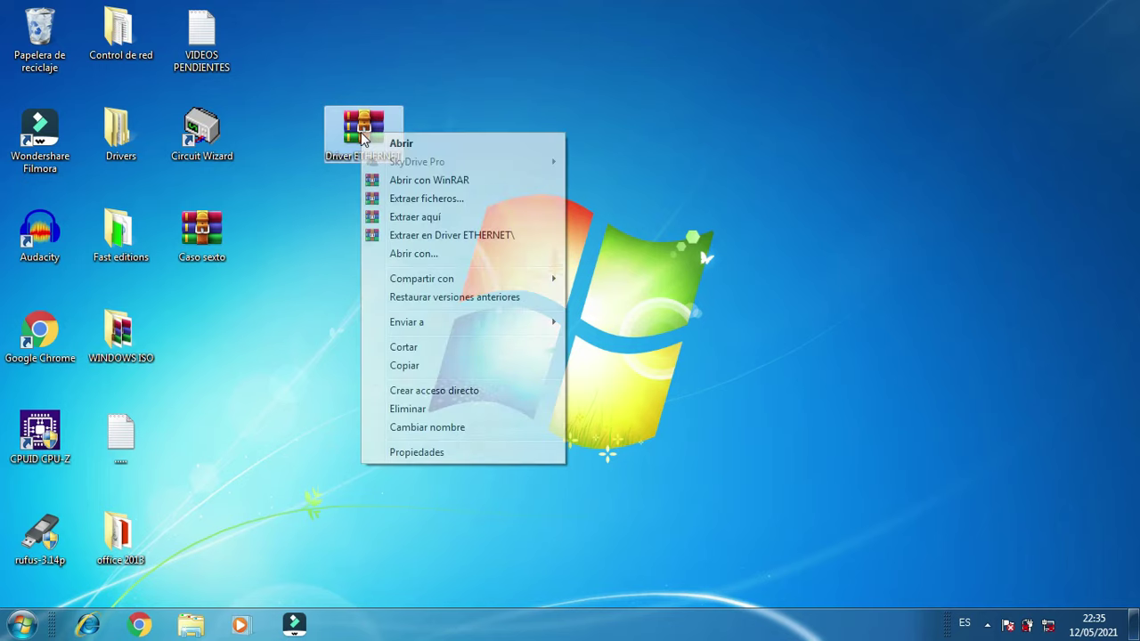
pyautogui.click(437, 218)
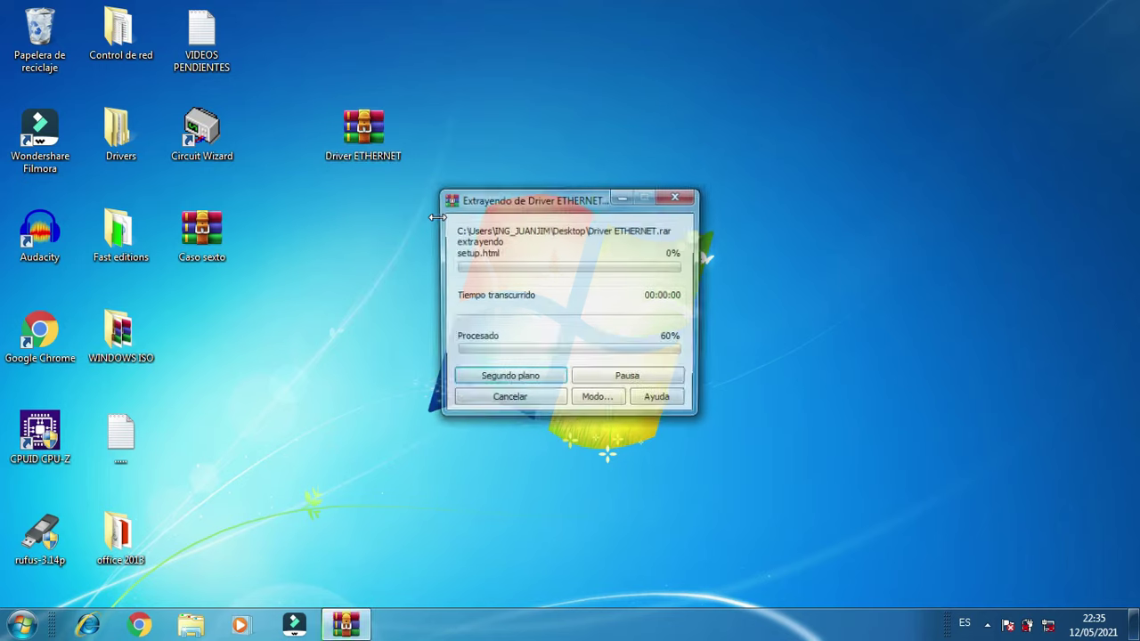
pyautogui.moveTo(204, 348); pyautogui.dragTo(378, 245)
pyautogui.doubleClick(378, 245)
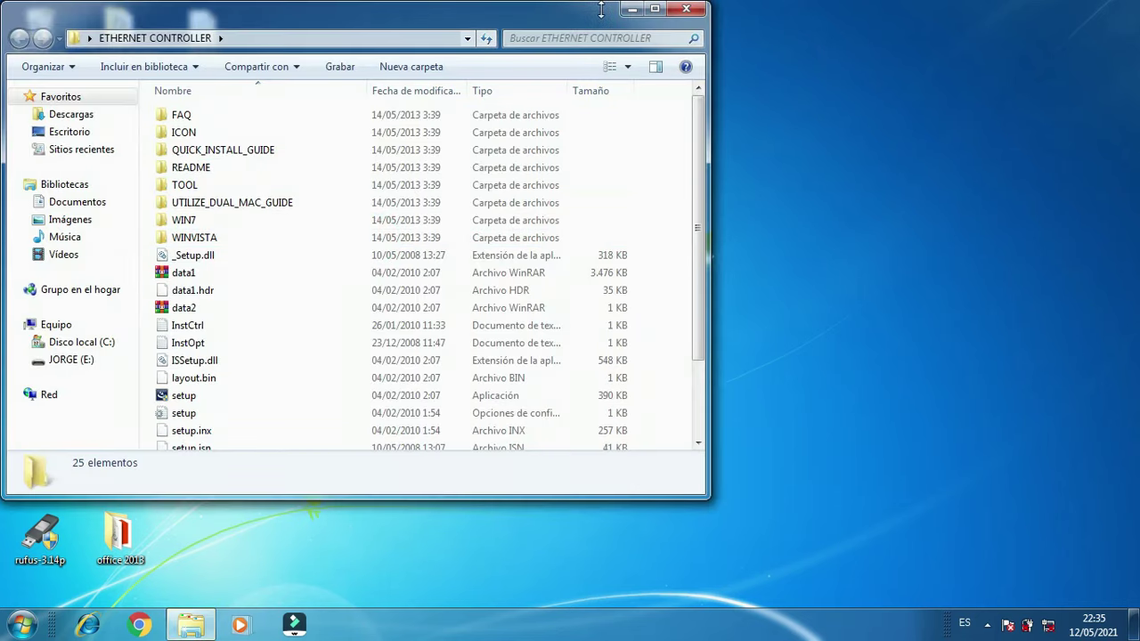
pyautogui.click(653, 10)
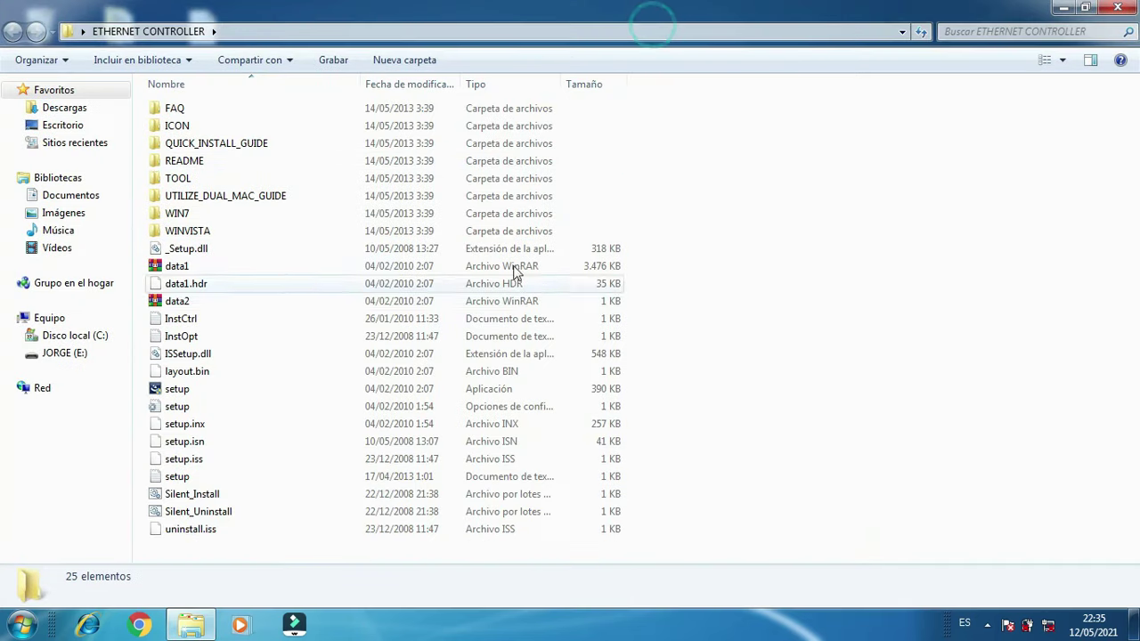
# - Run the setup application as administrator and complete the Realtek Ethernet Controller Driver installation wizard
pyautogui.click(198, 392)
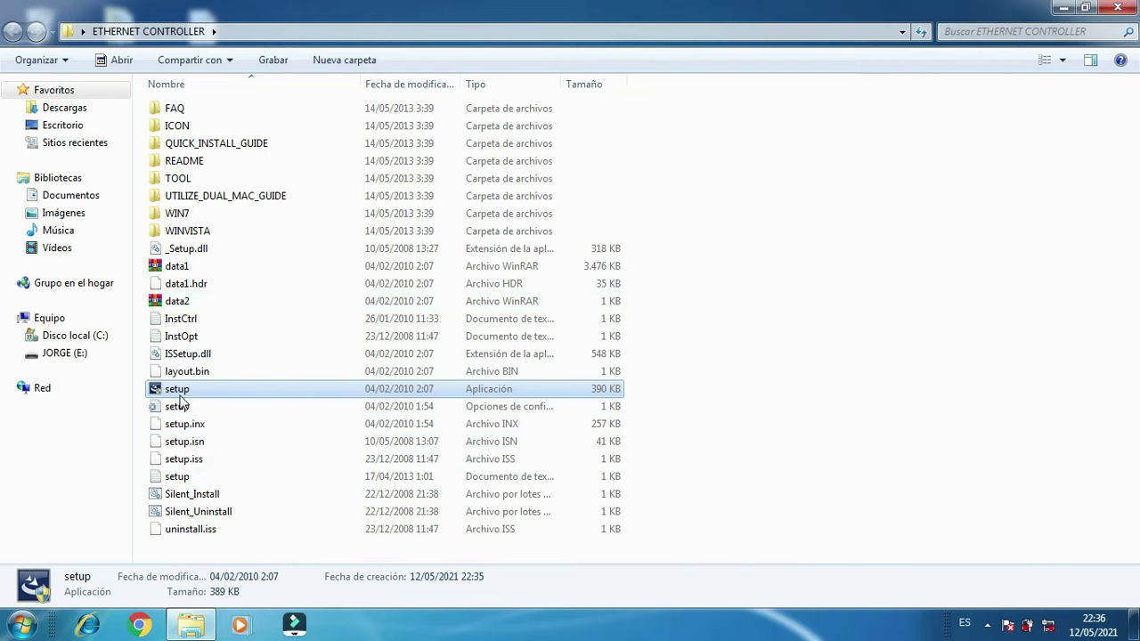
pyautogui.rightClick(192, 392)
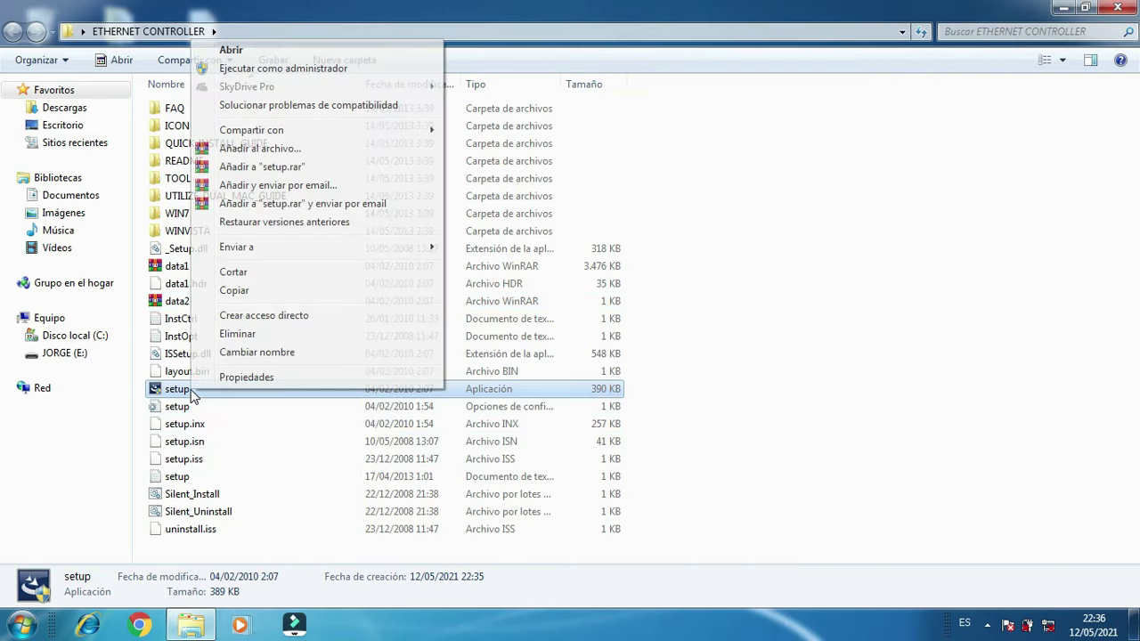
pyautogui.click(267, 67)
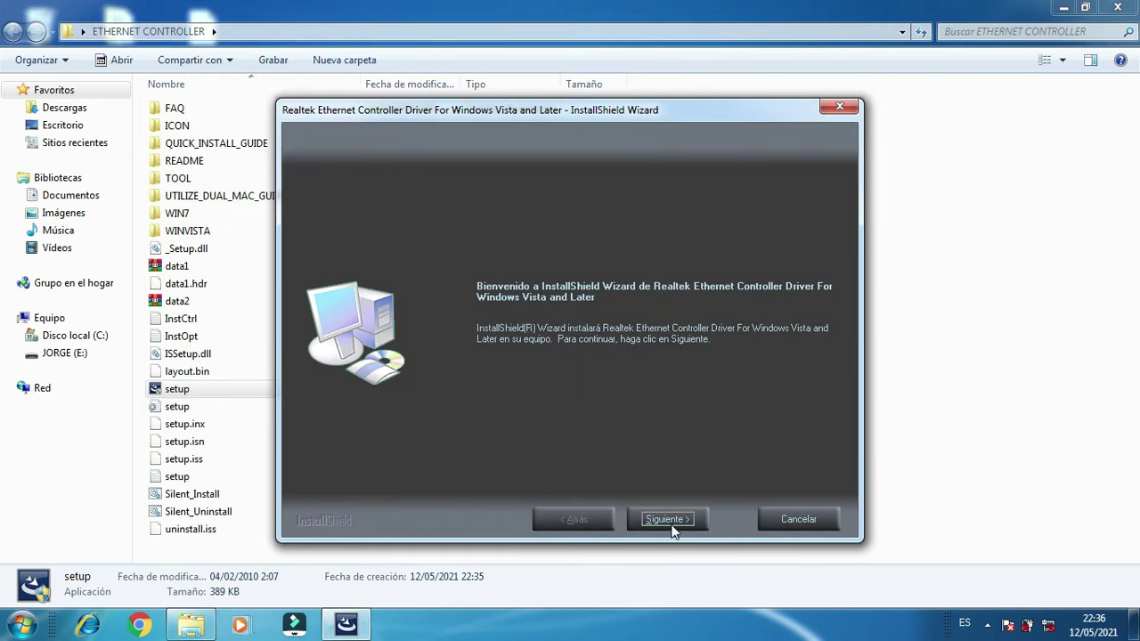
pyautogui.click(691, 519)
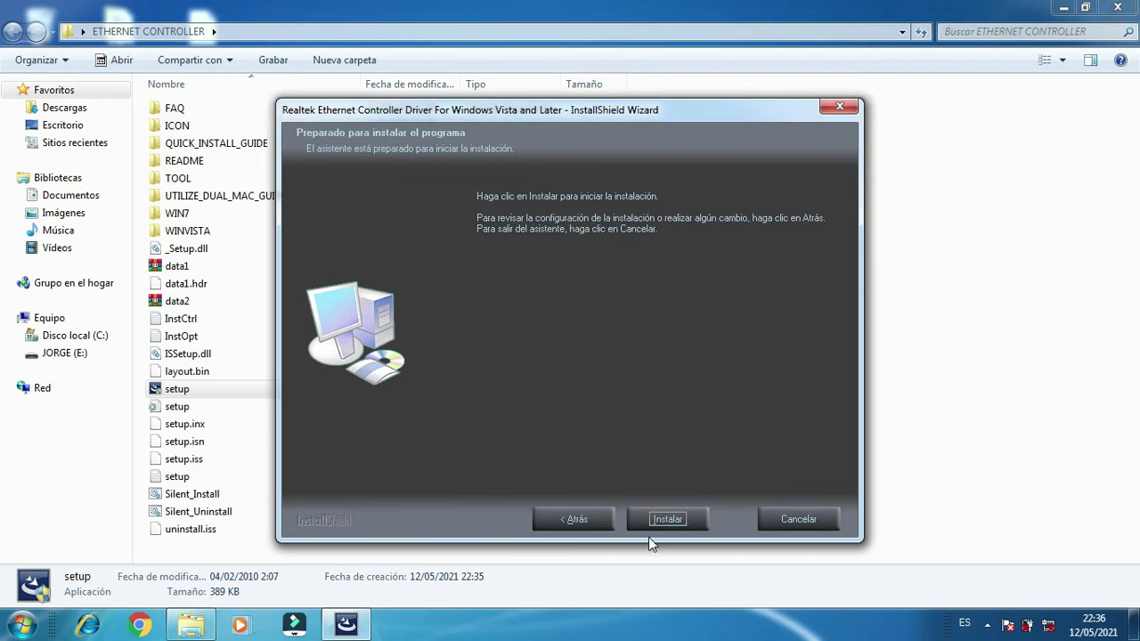
pyautogui.click(659, 521)
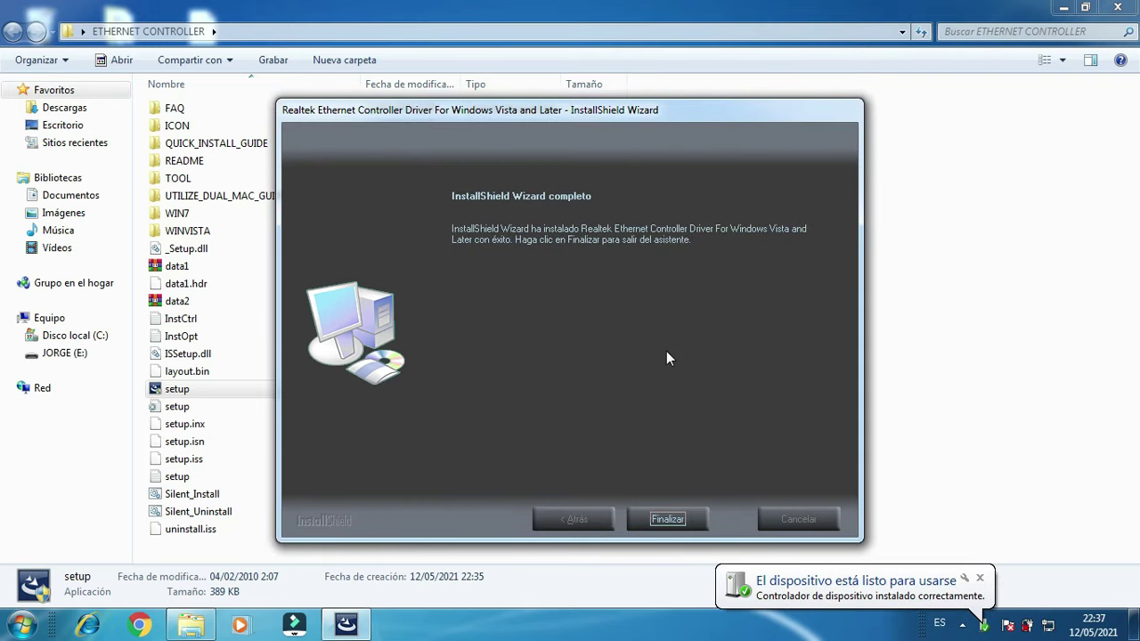
pyautogui.click(668, 520)
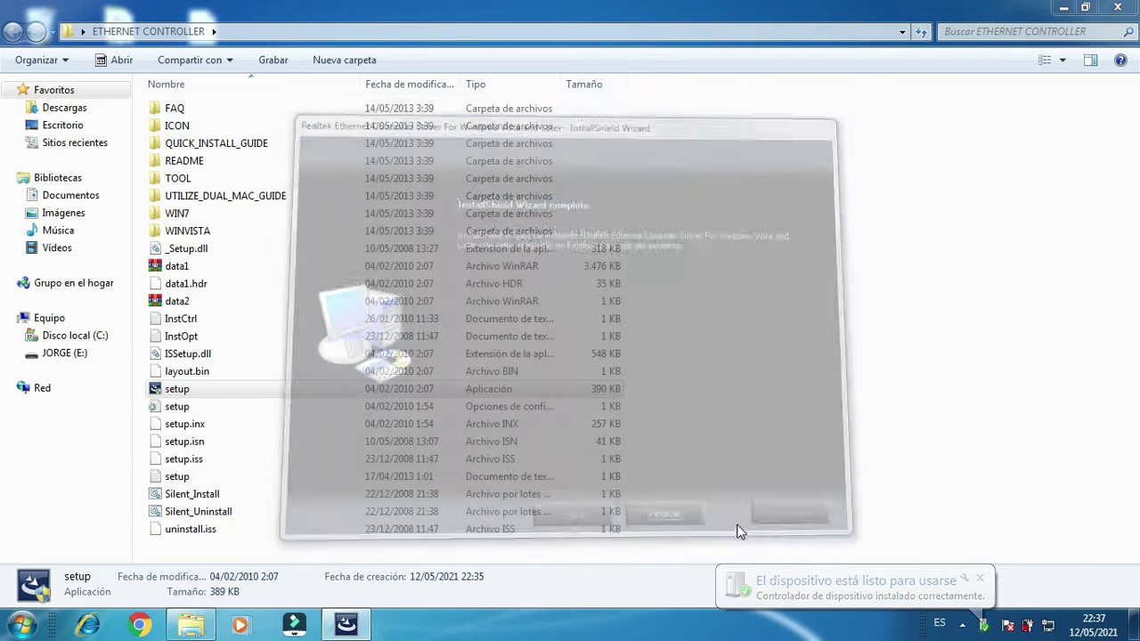
# - Check the current network connection, then inspect the local area connection in the adapter settings
pyautogui.click(1050, 631)
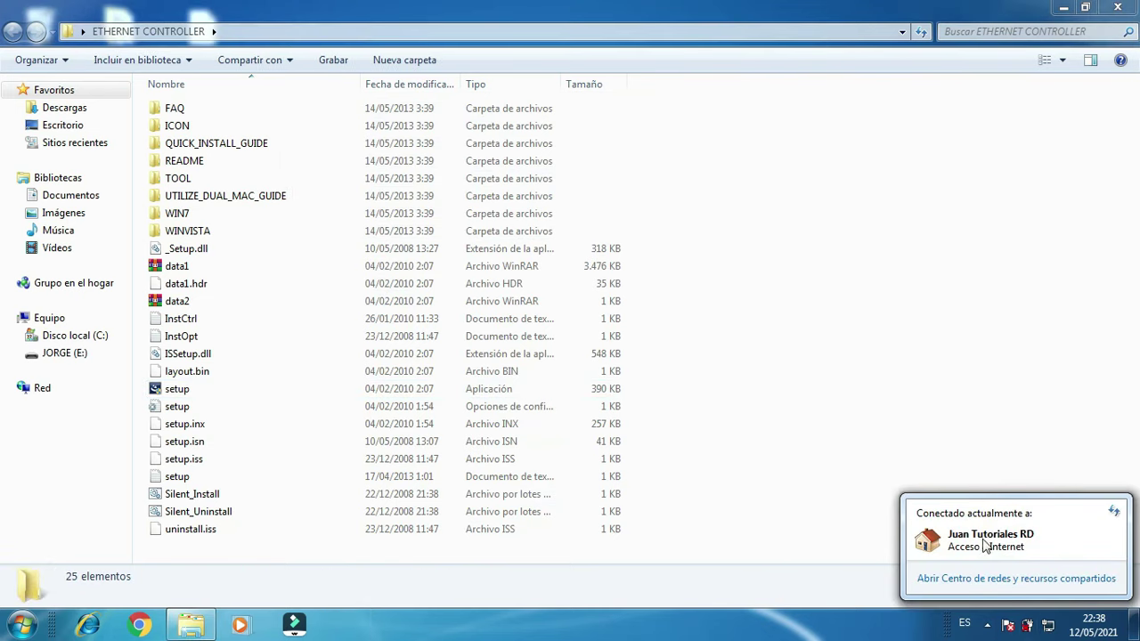
pyautogui.rightClick(1048, 626)
pyautogui.click(1018, 623)
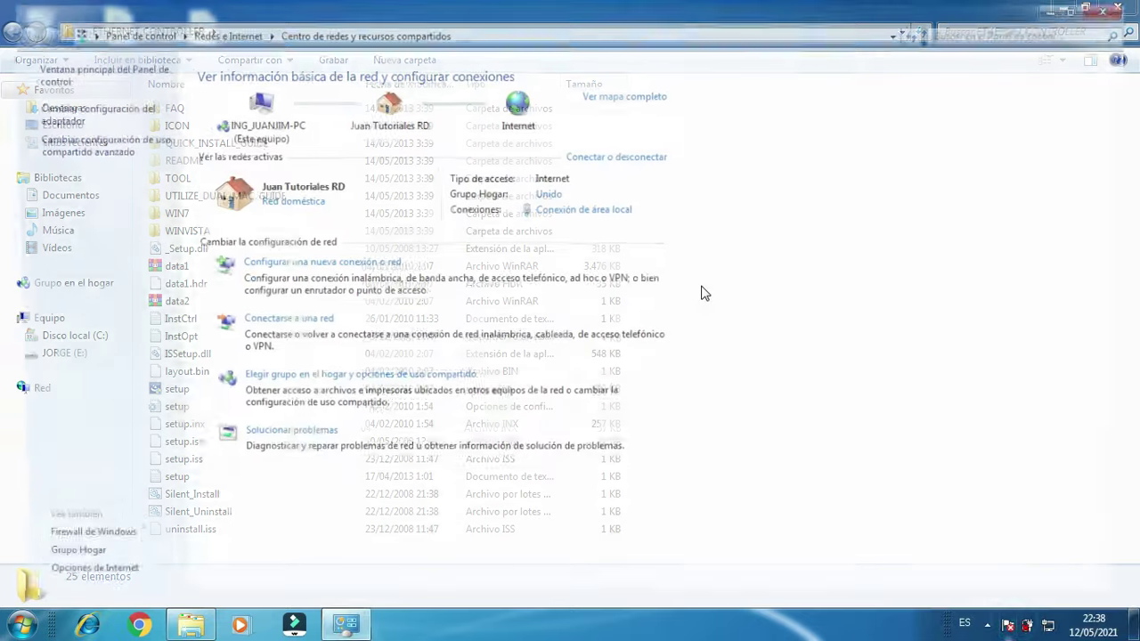
pyautogui.click(33, 116)
pyautogui.moveTo(53, 81); pyautogui.dragTo(237, 272)
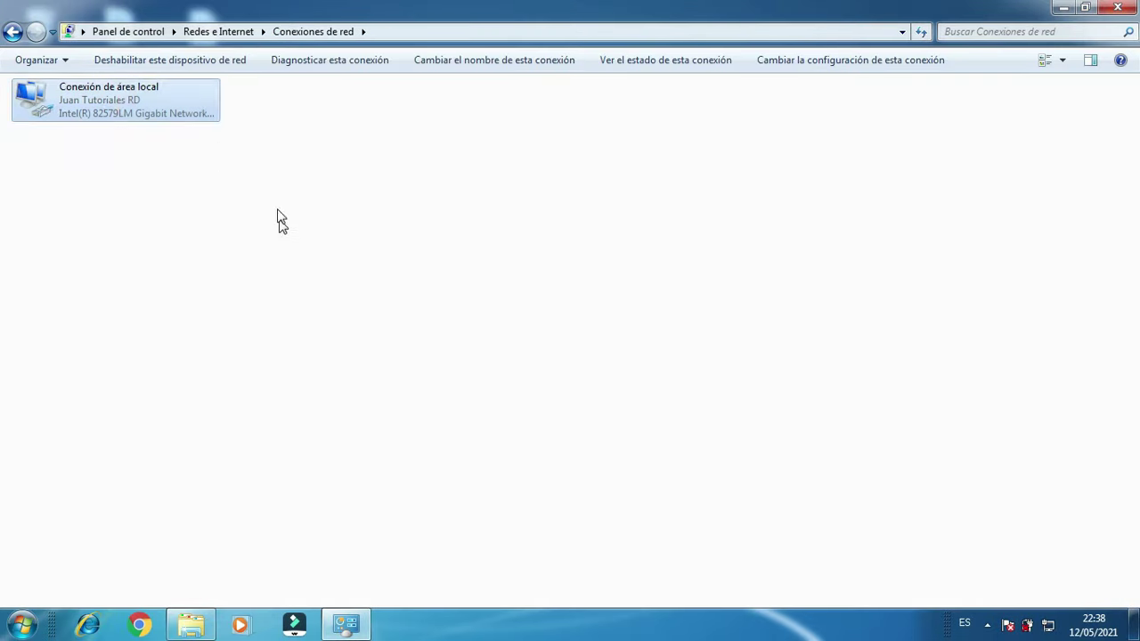
pyautogui.moveTo(24, 44)
pyautogui.mouseDown()
pyautogui.moveTo(356, 245)
pyautogui.moveTo(24, 45)
pyautogui.mouseUp()
pyautogui.moveTo(255, 218); pyautogui.dragTo(0, 35)
pyautogui.moveTo(232, 196); pyautogui.dragTo(217, 264)
pyautogui.moveTo(282, 223); pyautogui.dragTo(3, 33)
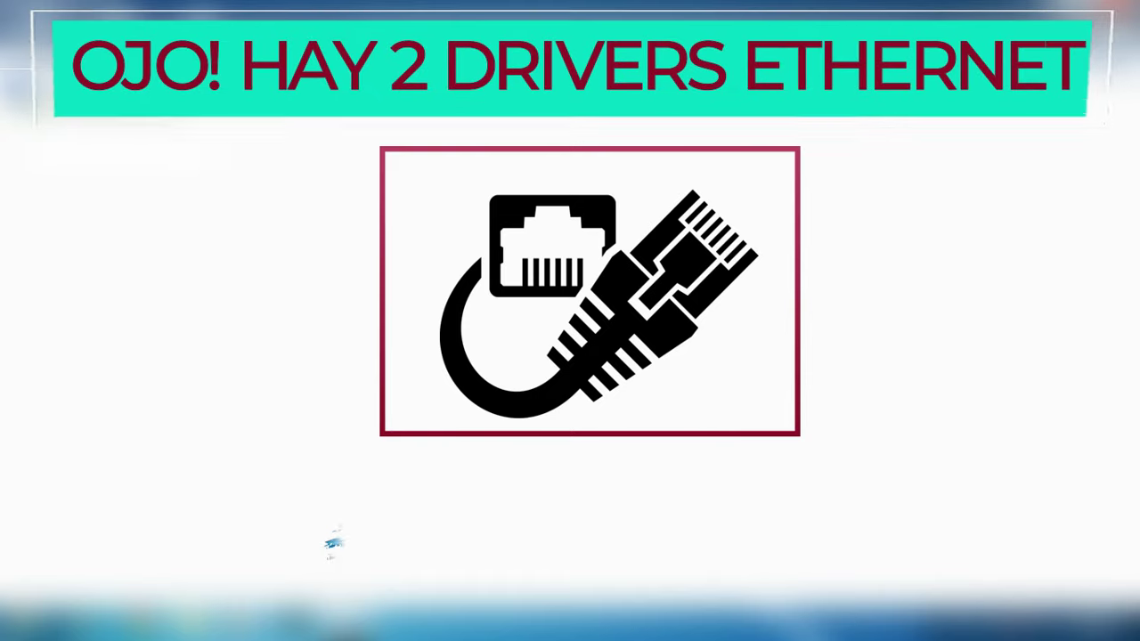